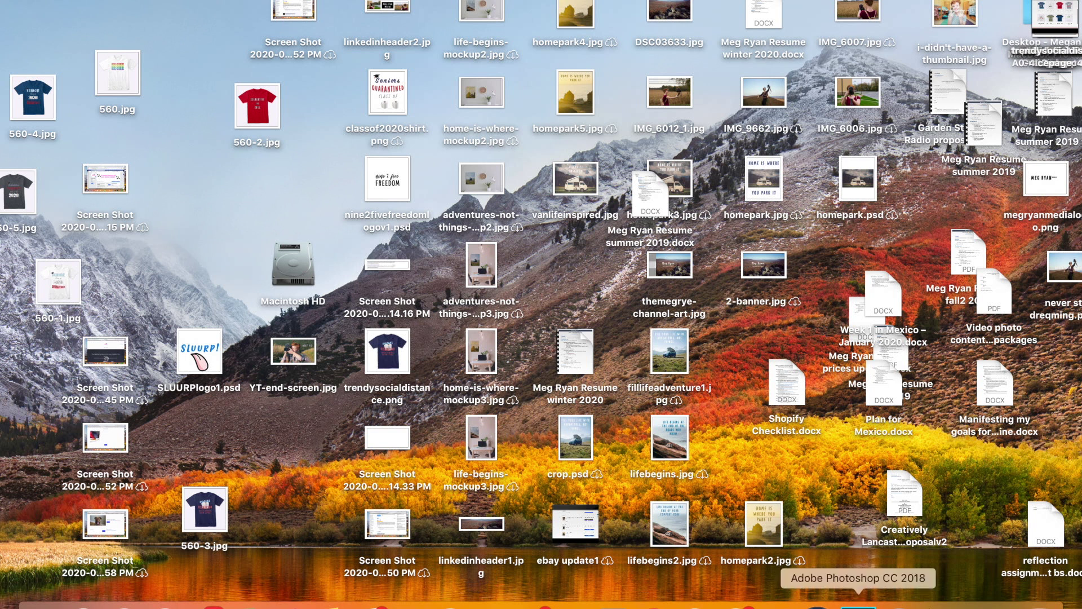
# - Launch Photoshop CC 2018 and start a new 15 x 18 in, 144 ppi document
pyautogui.click(858, 604)
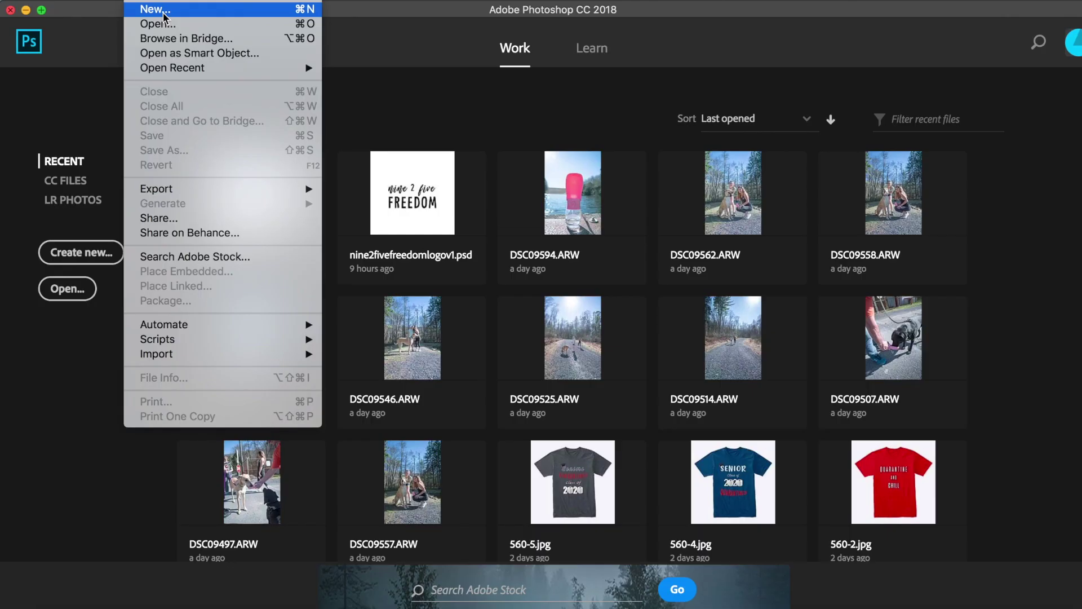
pyautogui.click(164, 17)
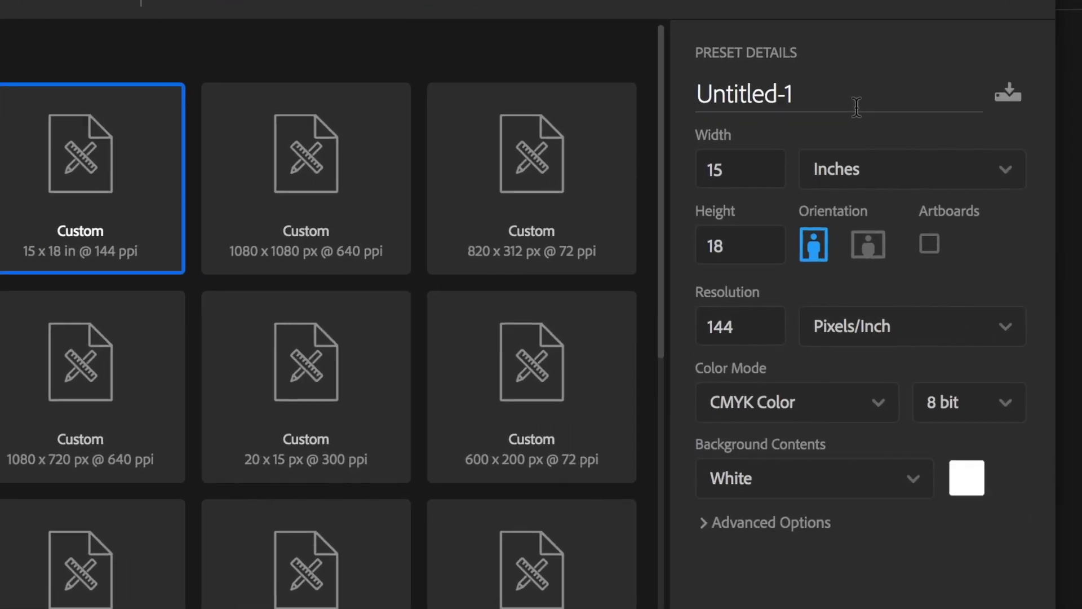
# - Name the document 't shirt', keeping 15 x 18 in, 144 ppi and CMYK Color
pyautogui.write('t shirt')
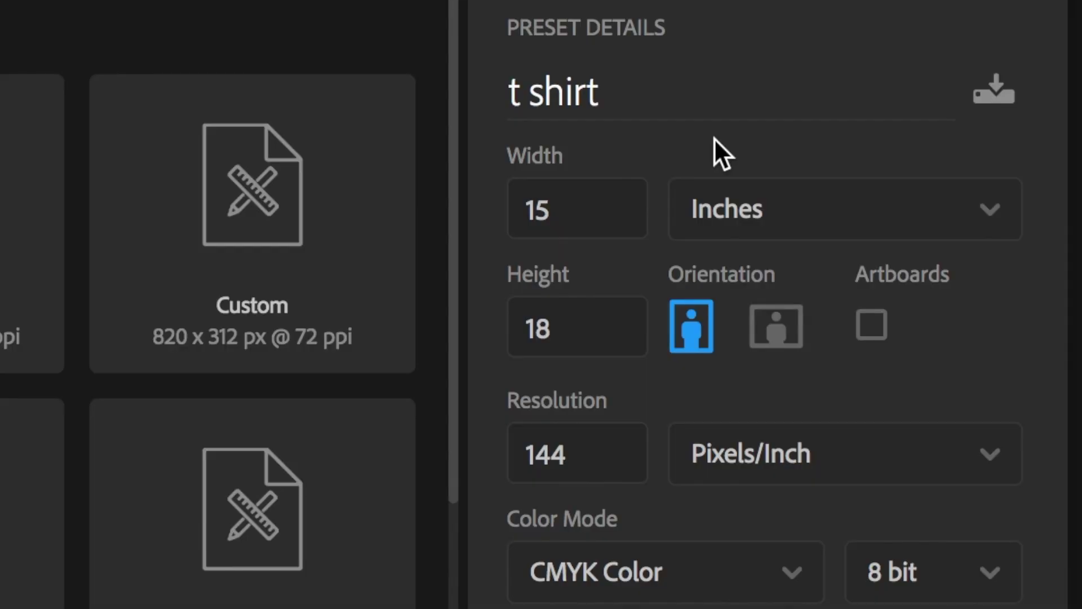
pyautogui.click(536, 194)
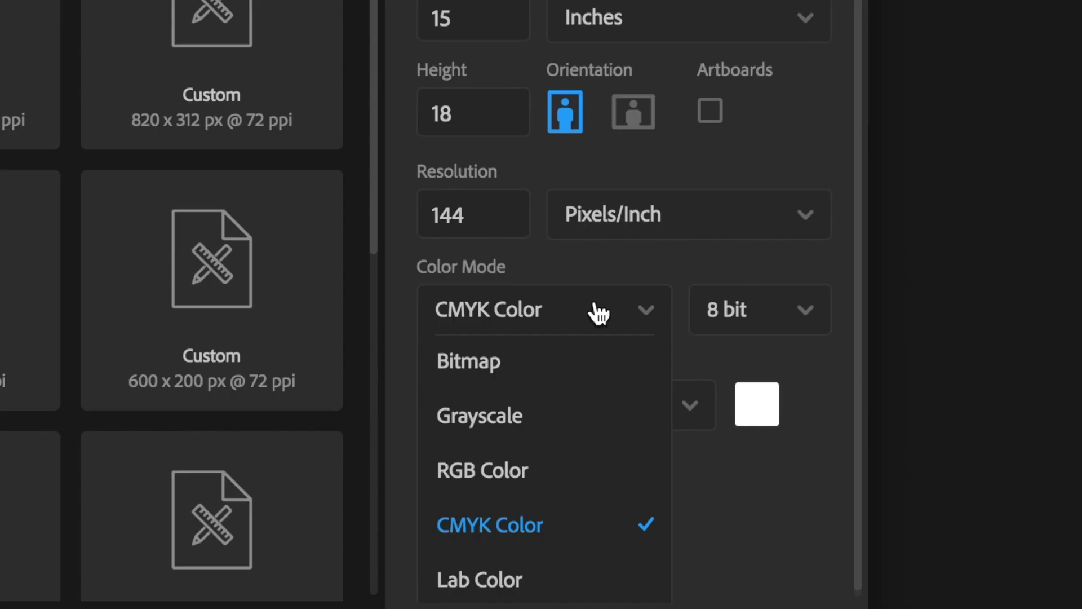
pyautogui.click(680, 364)
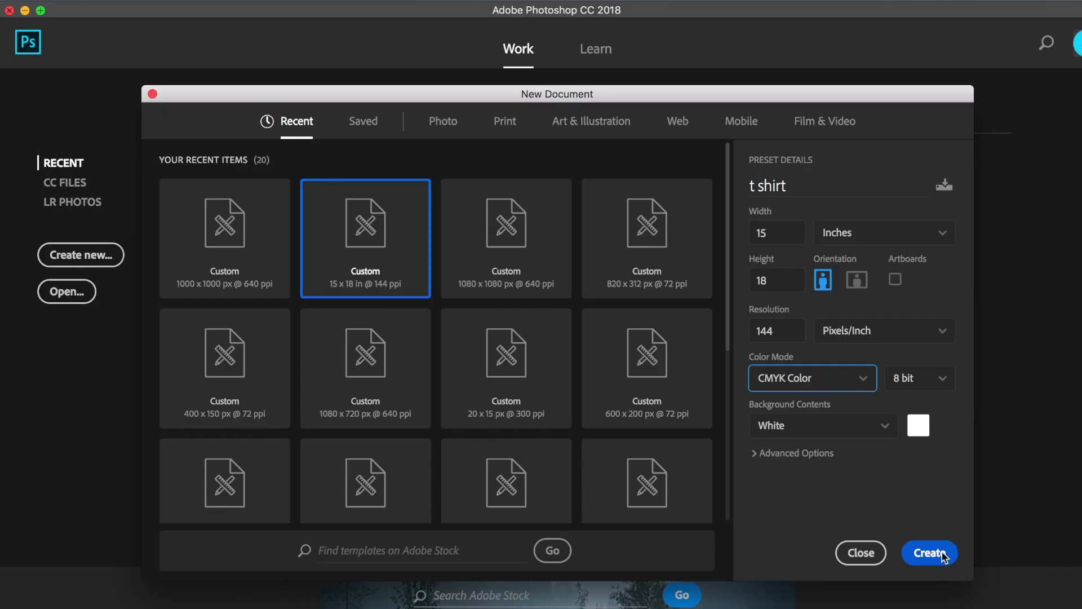
# - Create the t shirt document and type 'Quarantine', widening the text box to fit one line
pyautogui.click(942, 555)
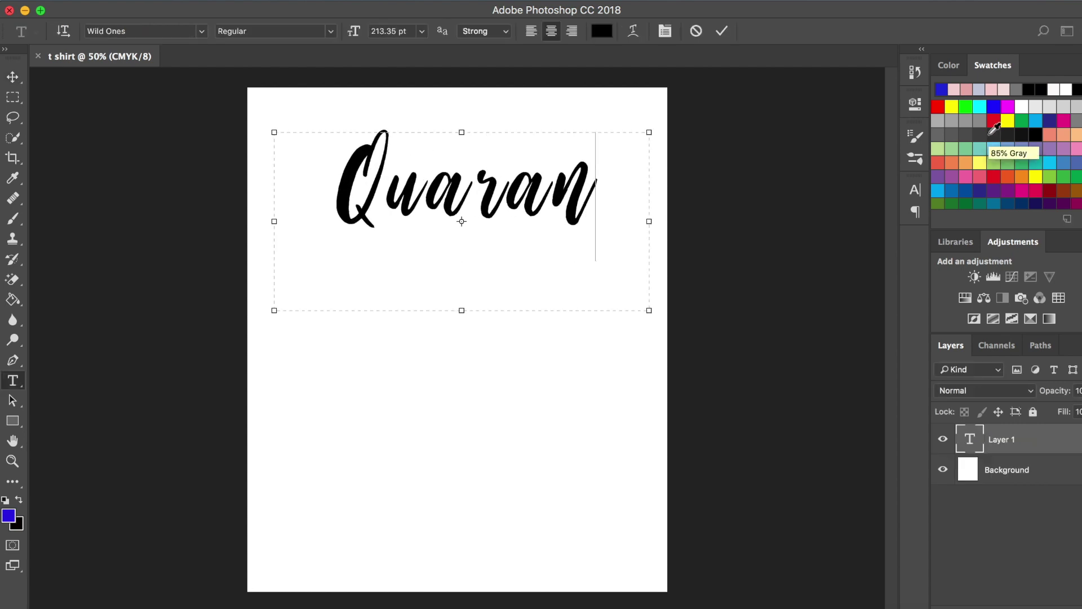
pyautogui.write('ntine')
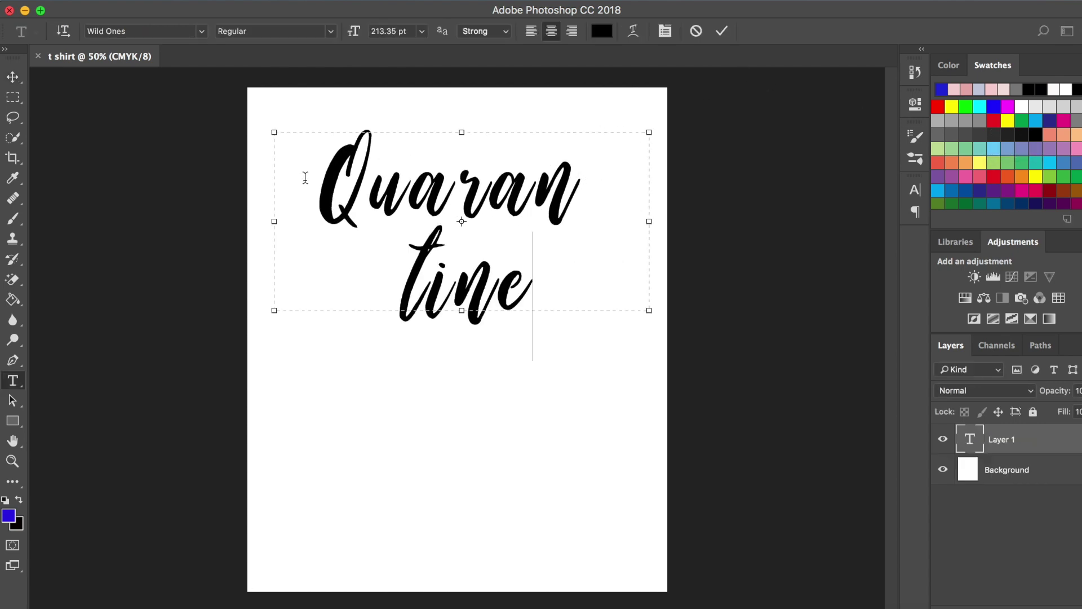
pyautogui.moveTo(248, 214); pyautogui.dragTo(247, 214)
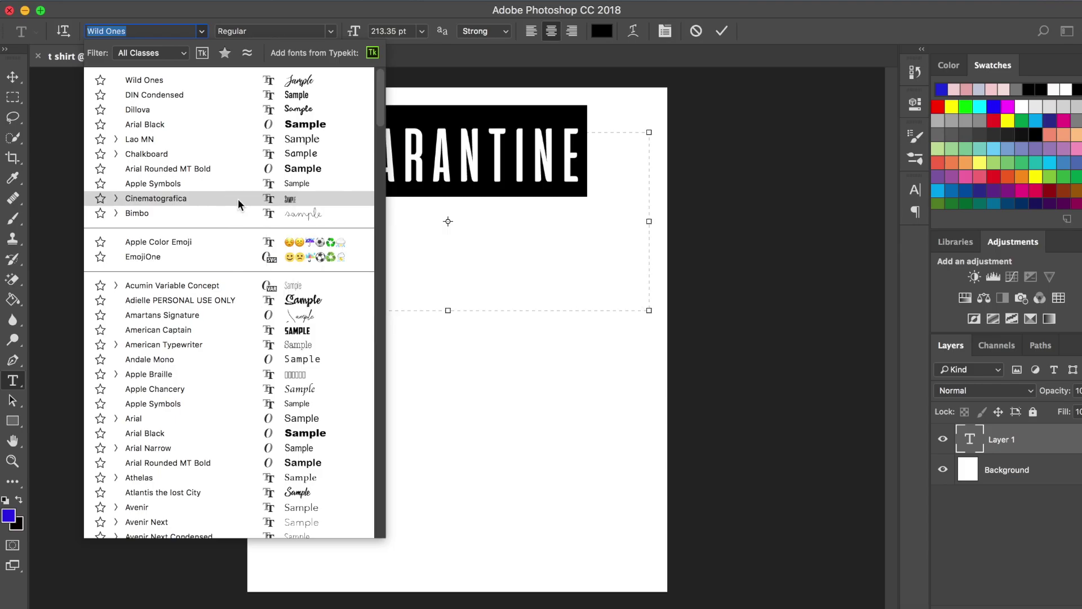
# - Set Quarantine in Cinematografica and add AND and CHILL lines below, enlarging CHILL slightly
pyautogui.click(238, 199)
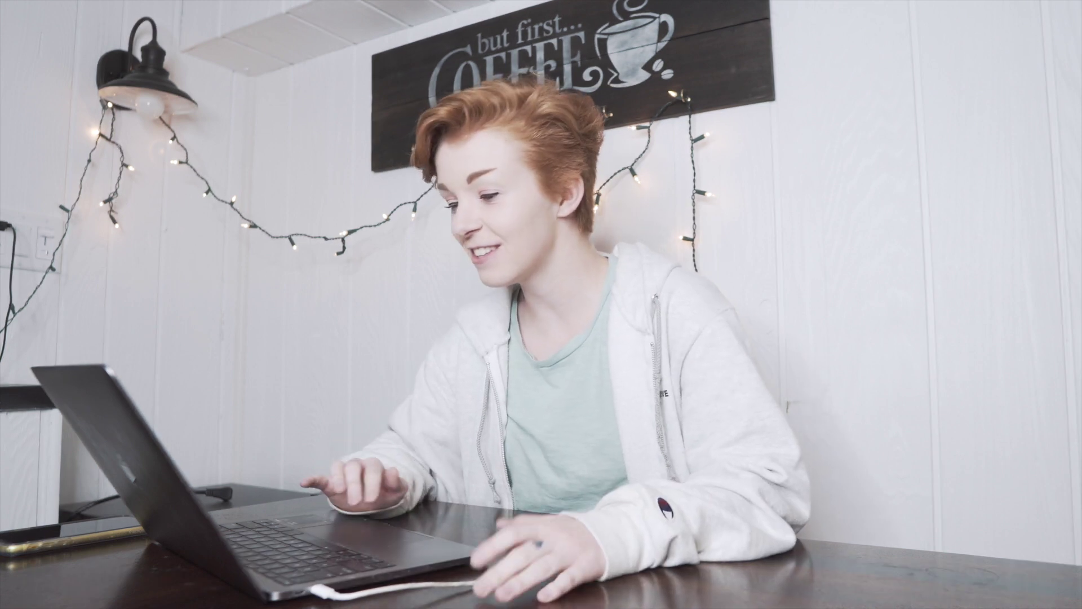
pyautogui.moveTo(415, 274); pyautogui.dragTo(571, 363)
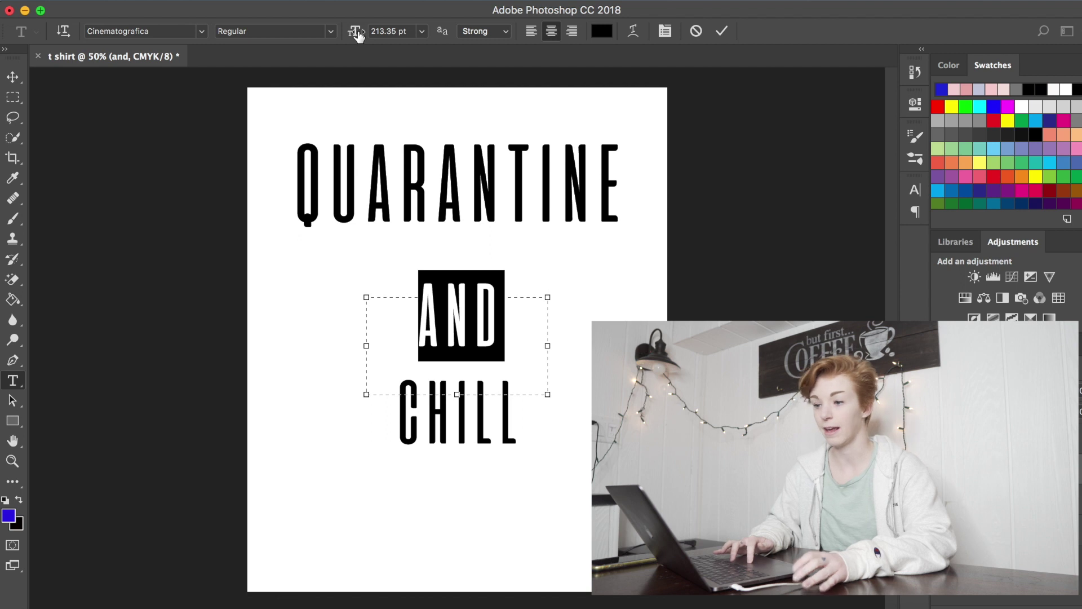
pyautogui.click(353, 32)
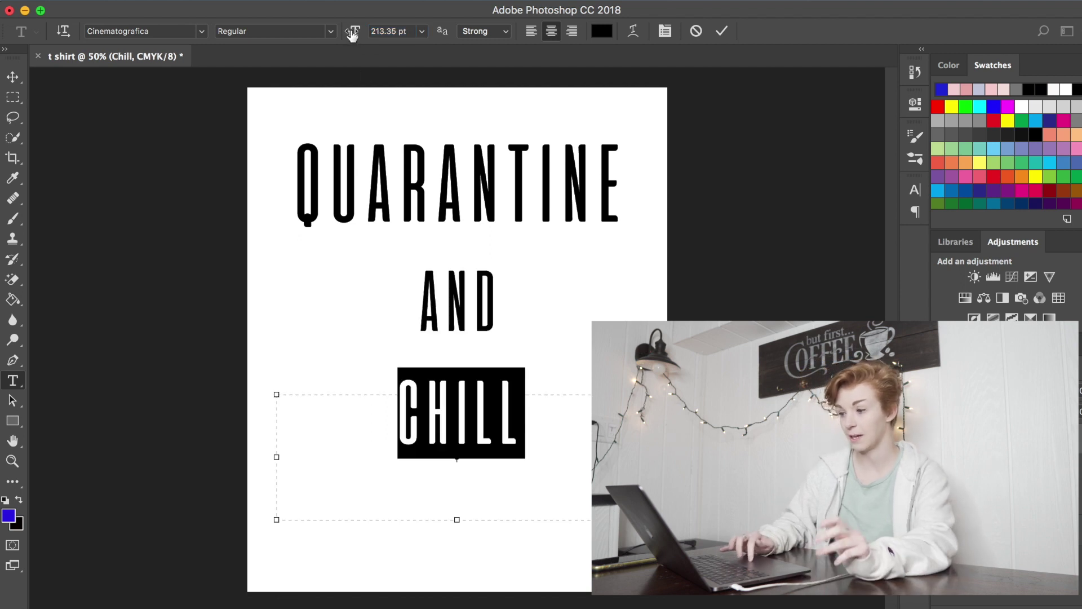
pyautogui.press('Up')
pyautogui.press('Up')
pyautogui.press('Up')
pyautogui.press('Up')
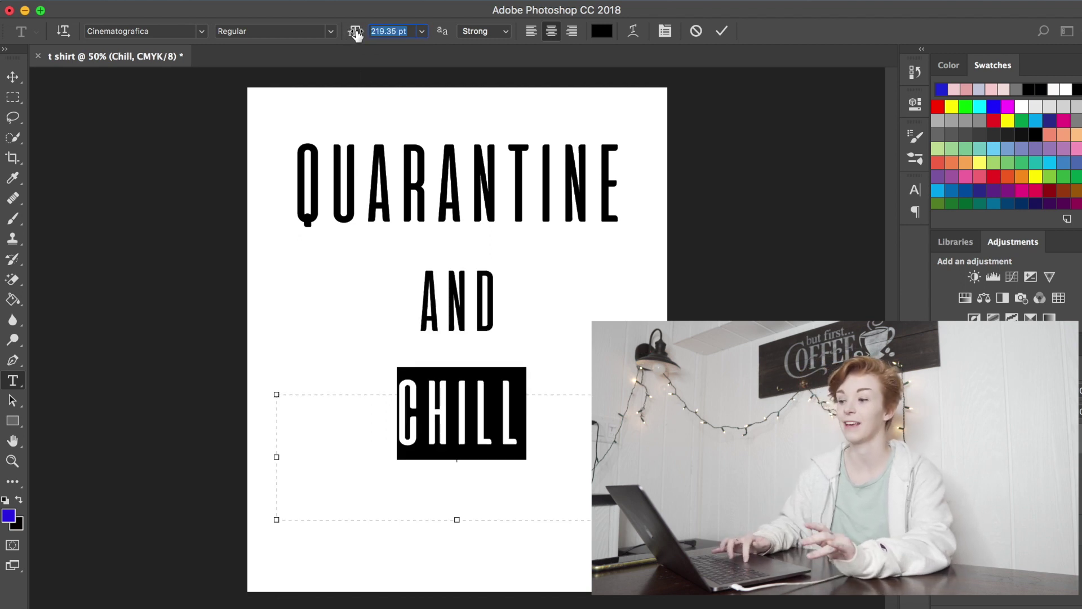
pyautogui.click(19, 82)
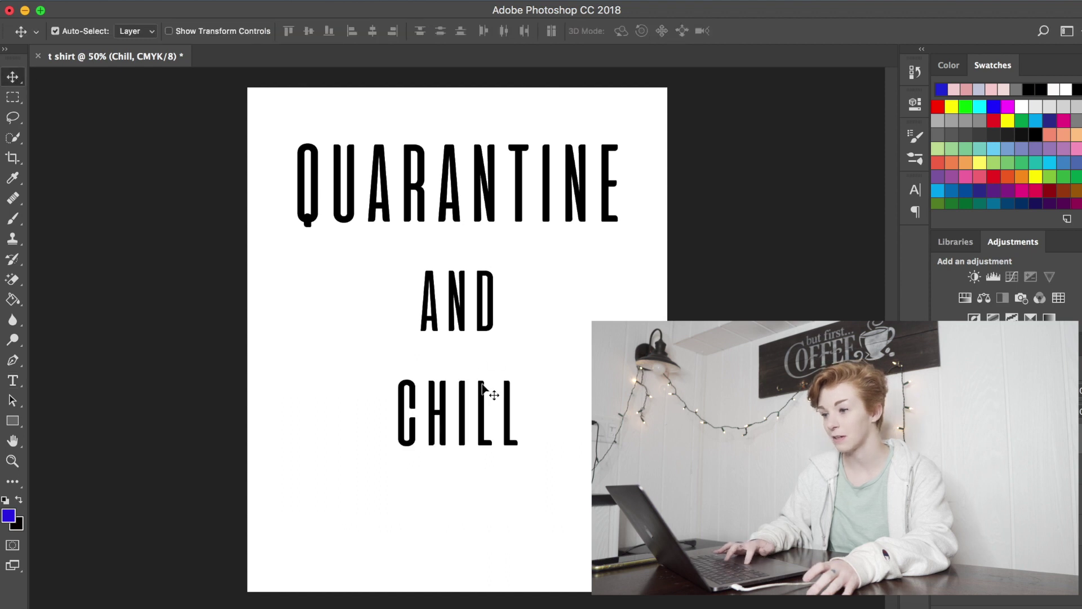
# - Nudge CHILL up, delete the white Layer 0 background, and colour the text #ffffff
pyautogui.moveTo(482, 384); pyautogui.dragTo(480, 369)
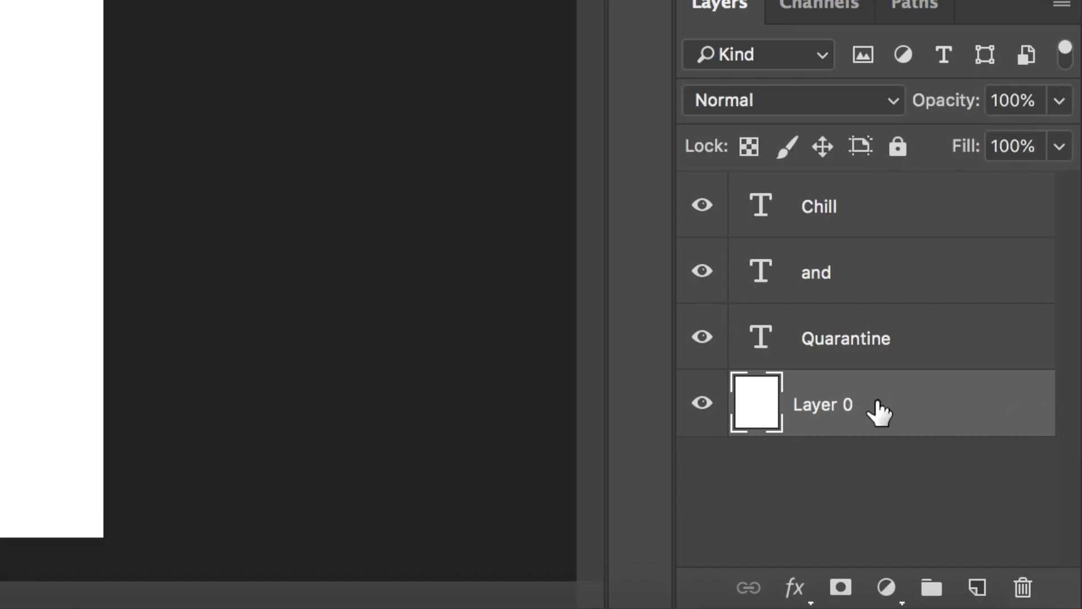
pyautogui.rightClick(877, 402)
pyautogui.click(612, 194)
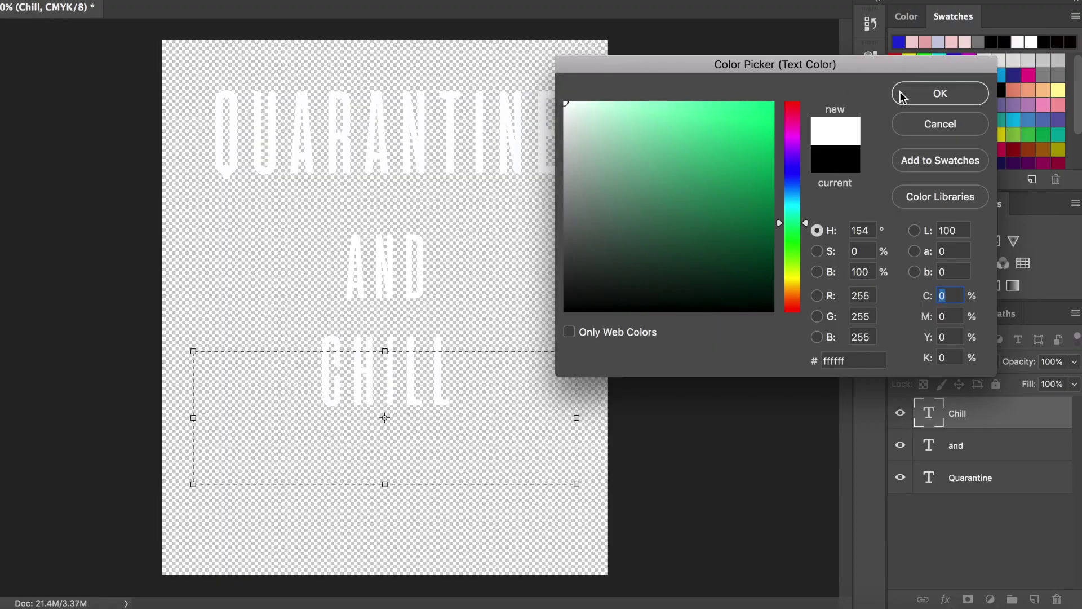
pyautogui.click(901, 95)
pyautogui.hotkey('ctrl', 'Return')
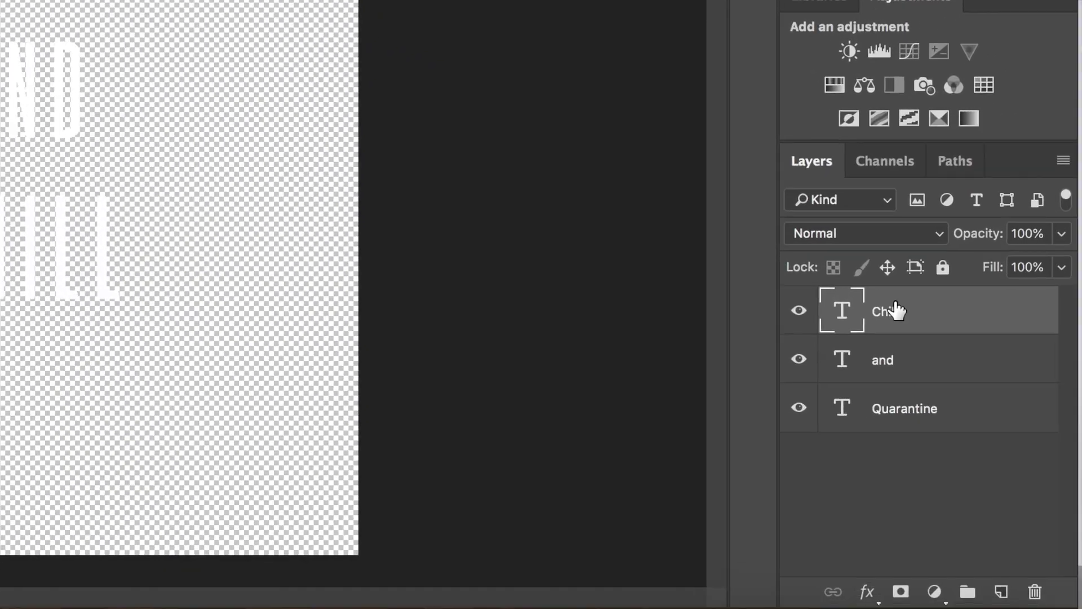
# - Give the Chill layer a 13 px black stroke through Blending Options
pyautogui.rightClick(998, 406)
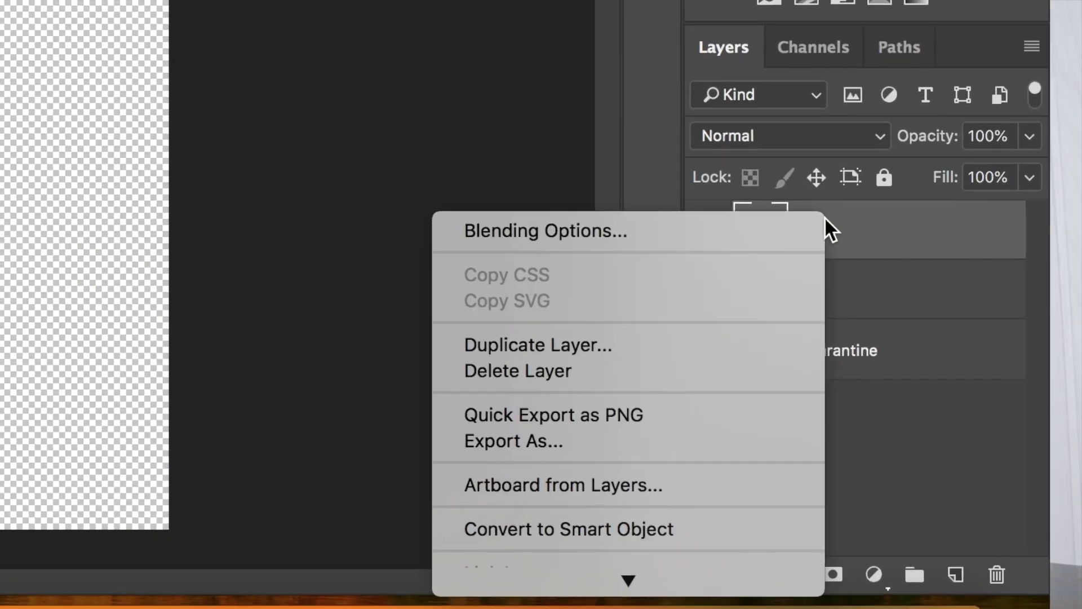
pyautogui.click(739, 235)
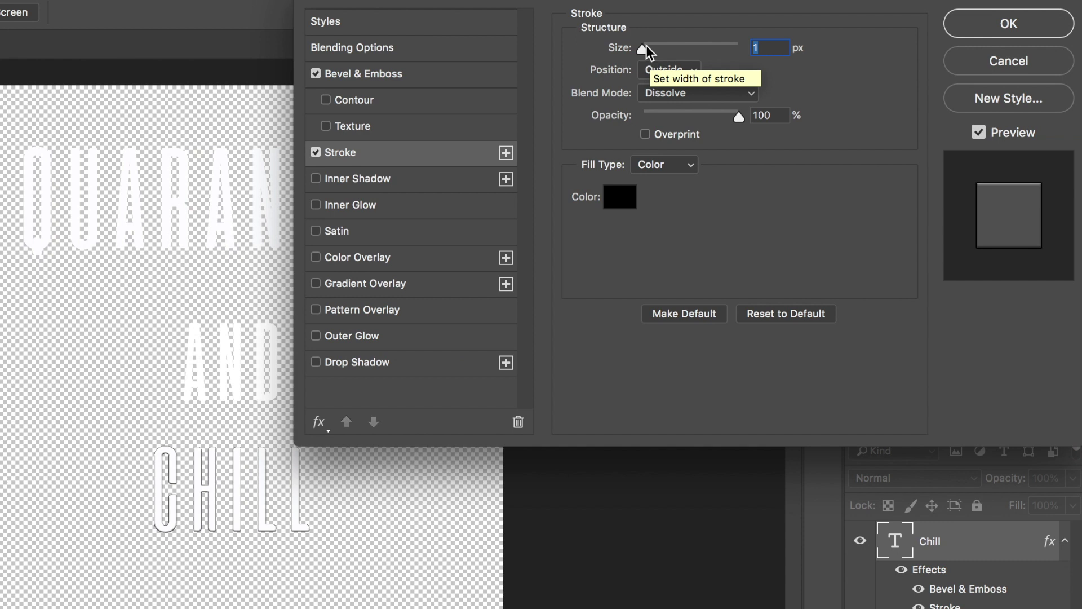
pyautogui.moveTo(639, 47); pyautogui.dragTo(654, 49)
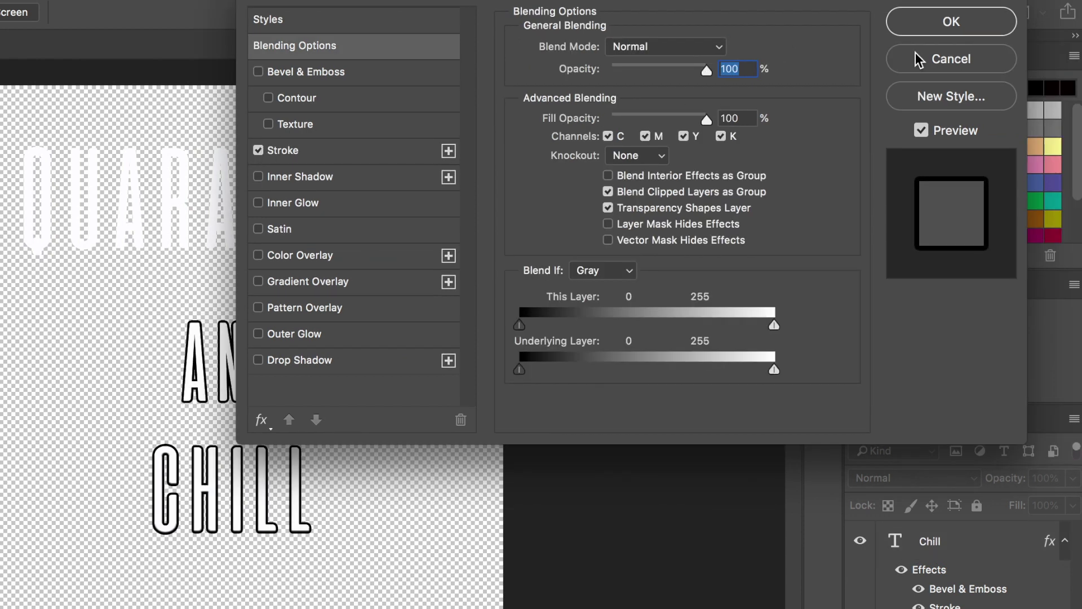
pyautogui.click(333, 159)
pyautogui.click(902, 23)
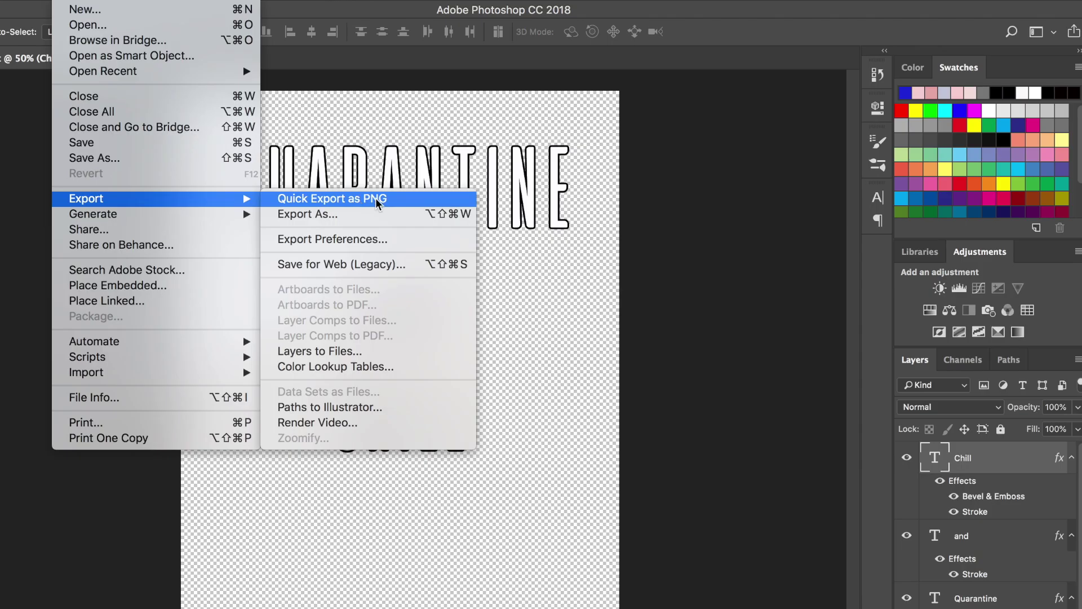
pyautogui.click(376, 200)
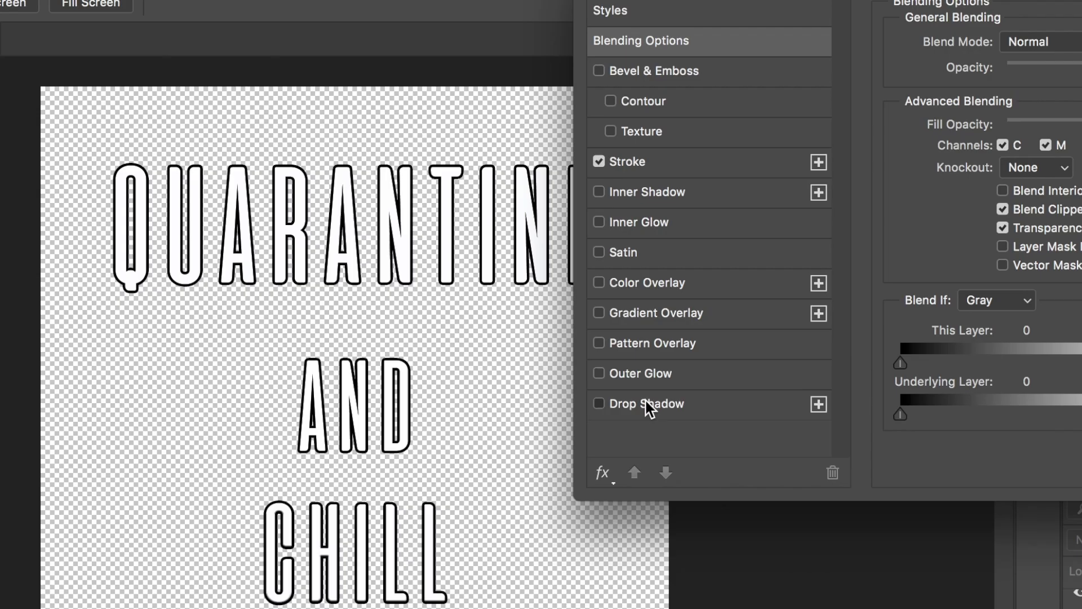
# - Add a Darker Color drop shadow in dark grey at 80% opacity
pyautogui.click(646, 401)
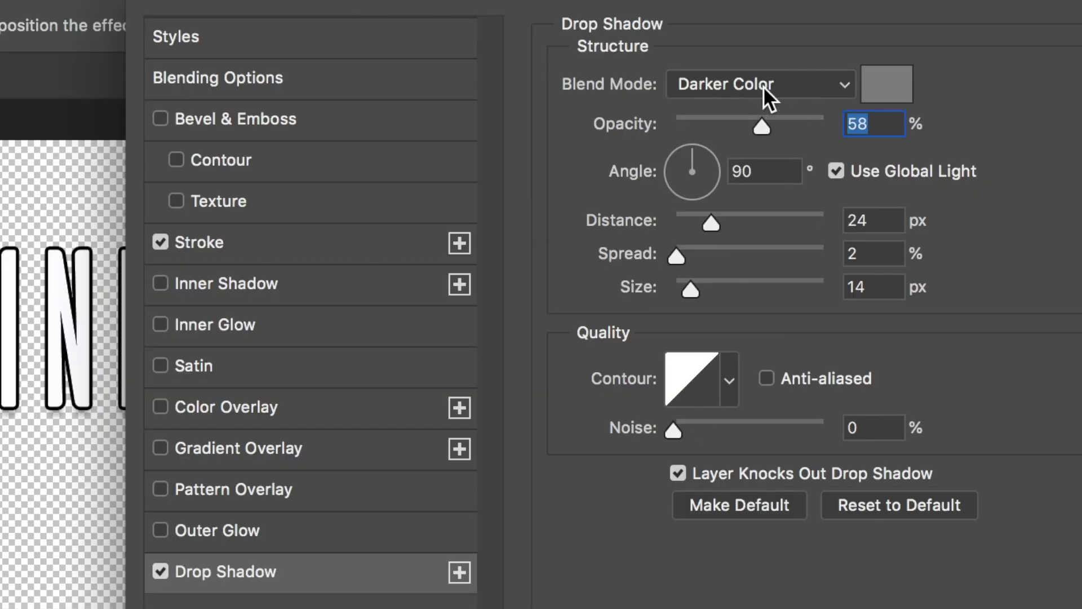
pyautogui.click(773, 89)
pyautogui.click(768, 87)
pyautogui.click(889, 89)
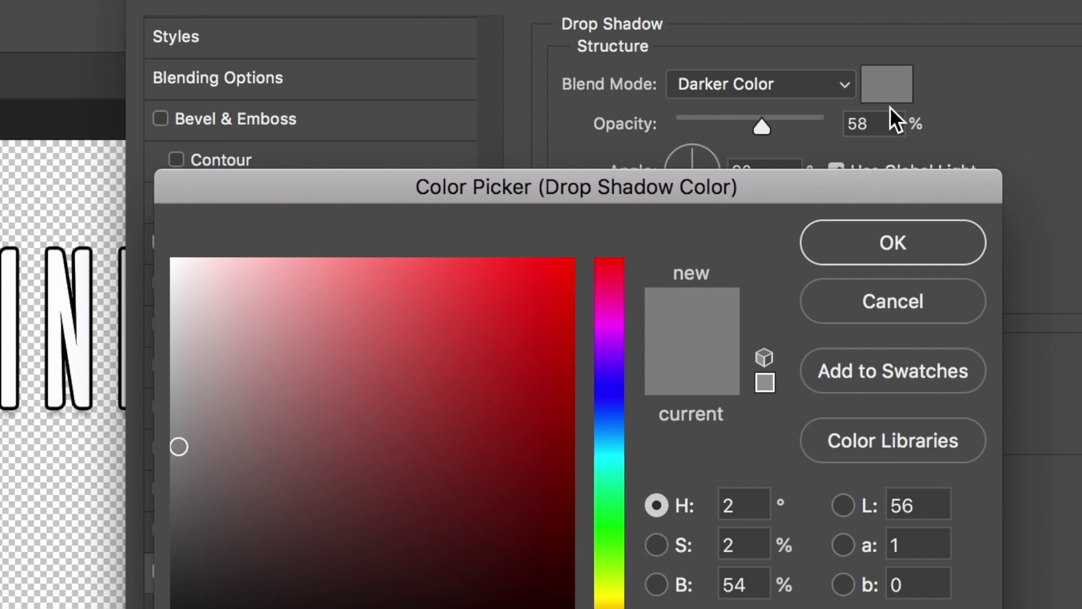
pyautogui.click(186, 512)
pyautogui.moveTo(186, 511); pyautogui.dragTo(179, 569)
pyautogui.click(879, 243)
pyautogui.moveTo(761, 126); pyautogui.dragTo(796, 126)
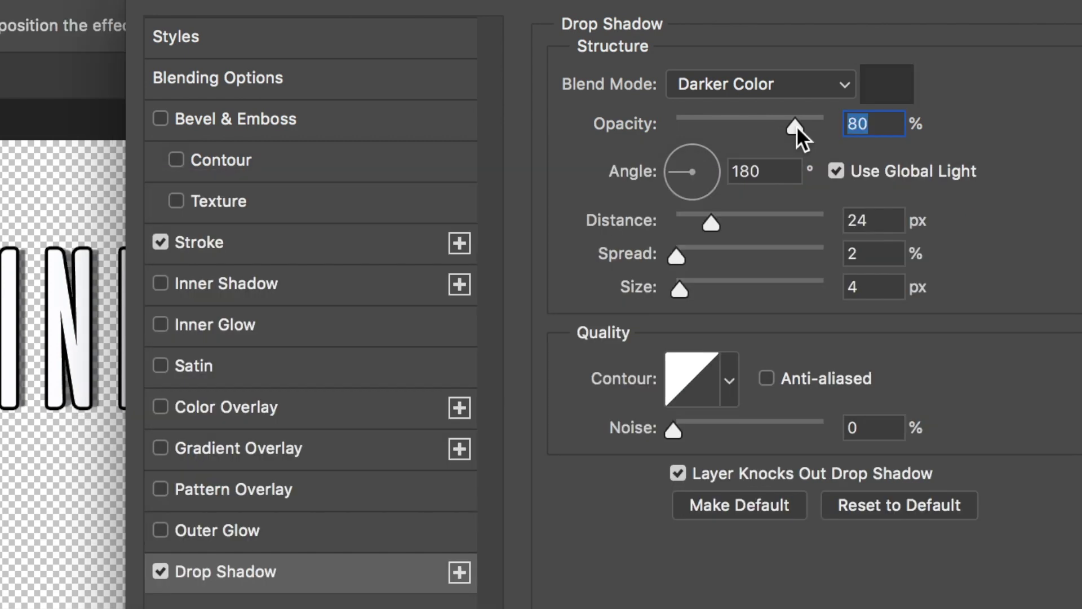